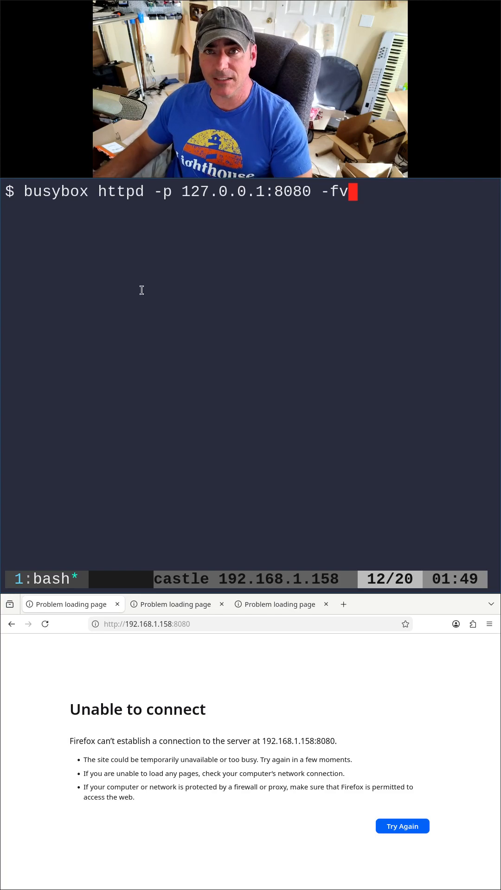
double_click(120, 192)
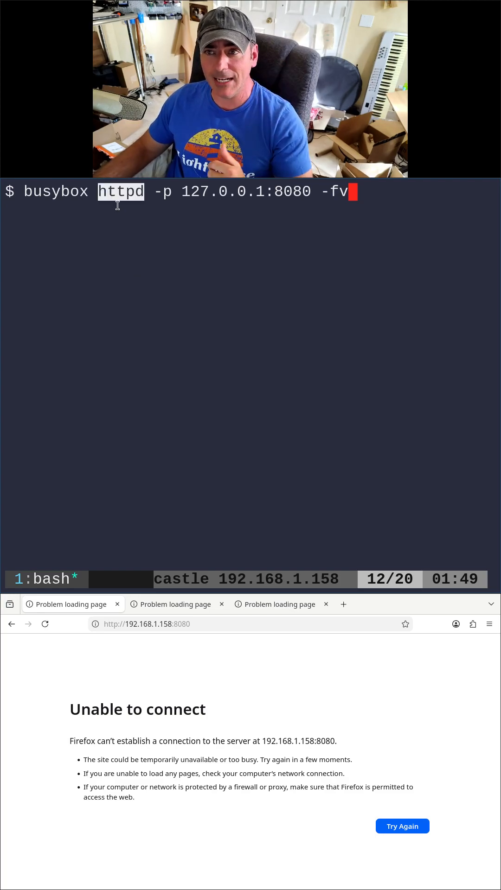
left_click(148, 239)
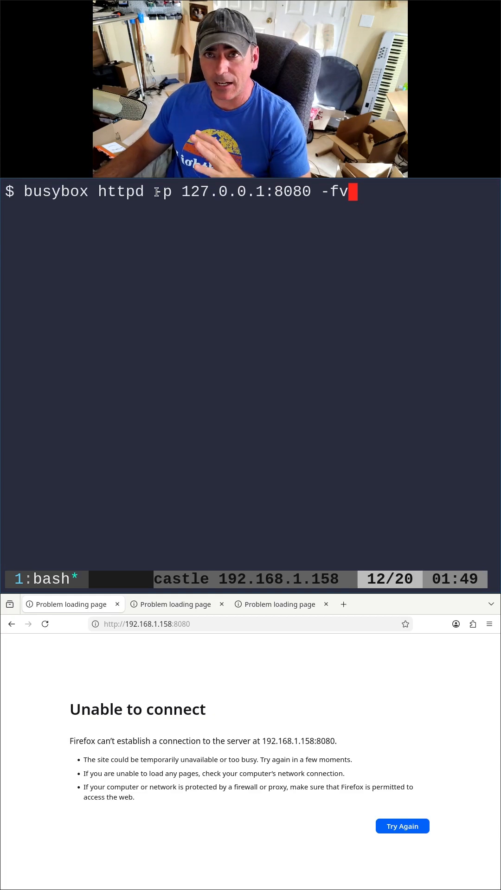
left_click_drag(154, 192, 173, 192)
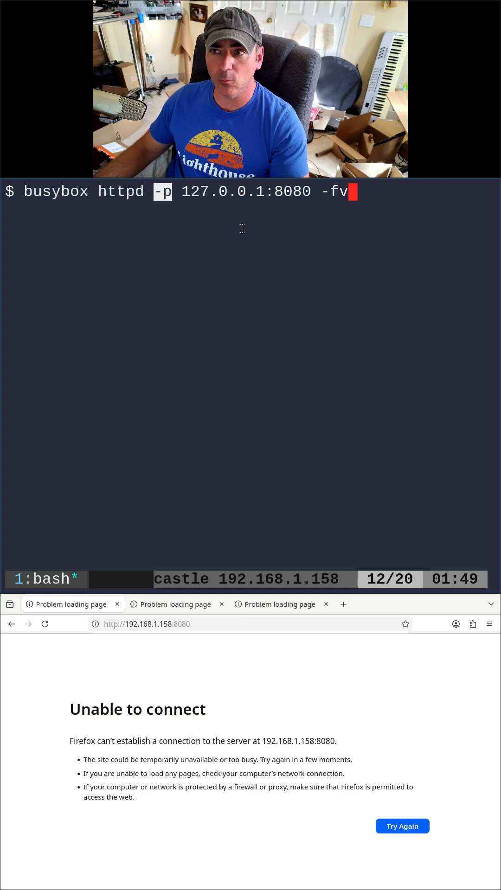
left_click_drag(181, 192, 204, 193)
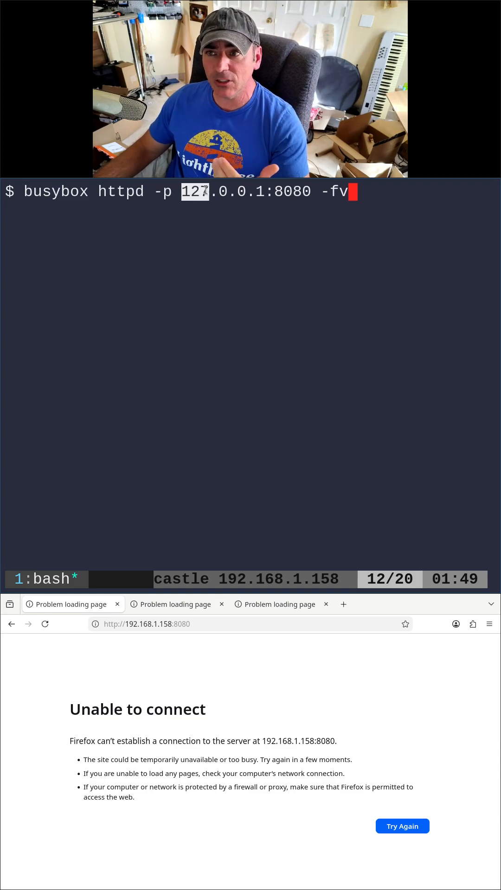
double_click(223, 192)
double_click(242, 193)
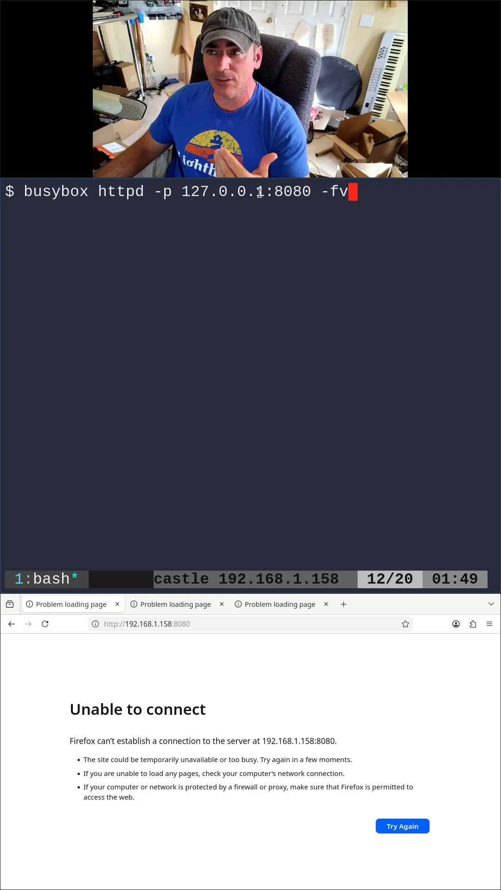
double_click(270, 193)
left_click_drag(275, 193, 305, 194)
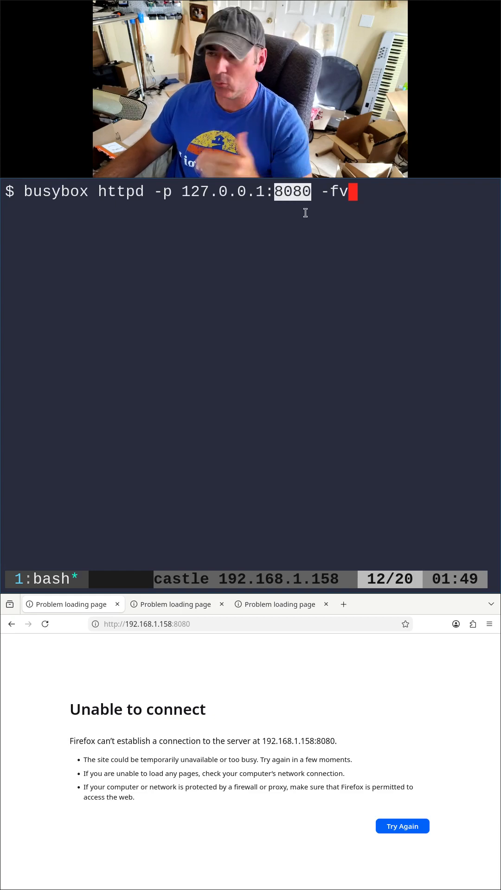
left_click(317, 232)
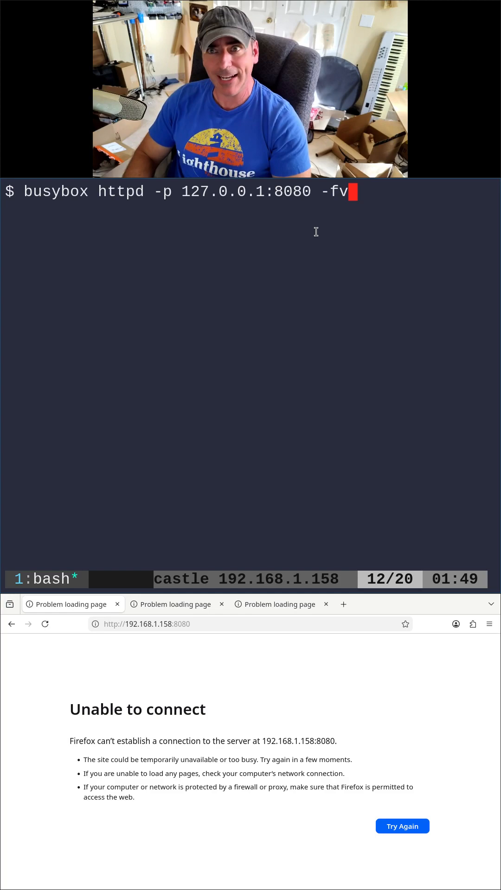
Run busybox httpd on 127.0.0.1:8080 and inspect the still-failing 192.168.1.158:8080 address
key("Return")
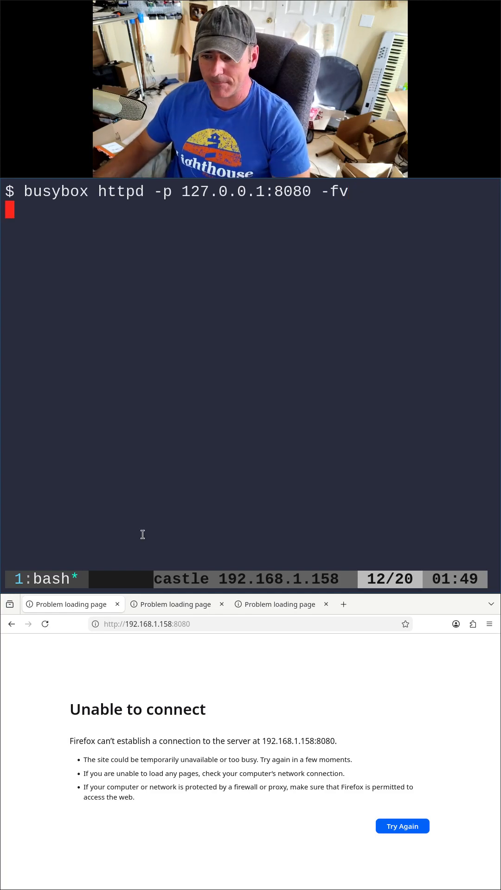
left_click(125, 624)
left_click_drag(126, 624, 167, 624)
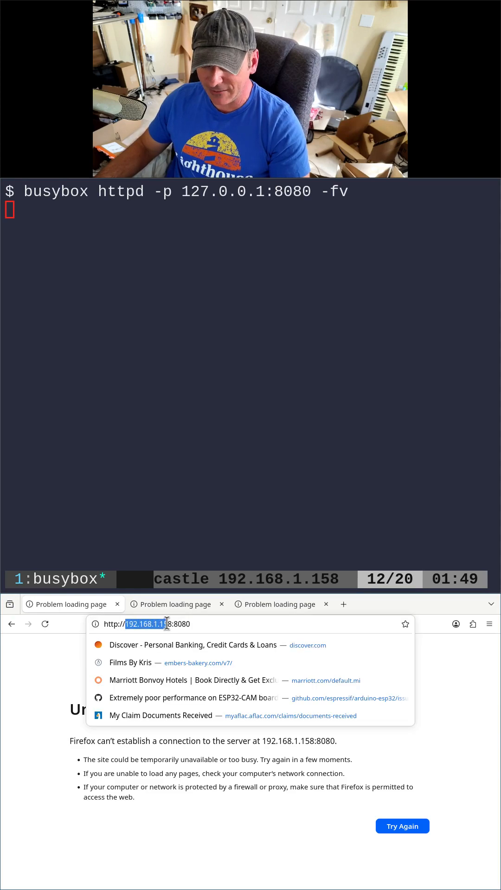
left_click(30, 680)
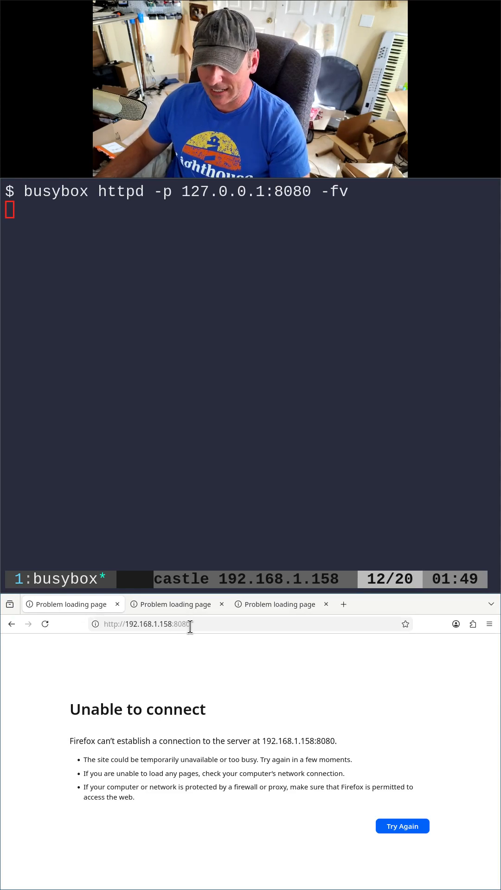
left_click(212, 624)
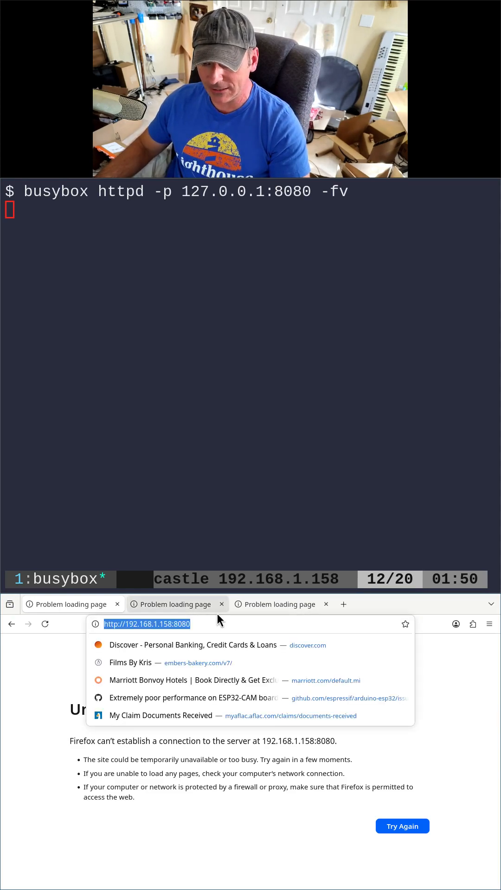
left_click(305, 660)
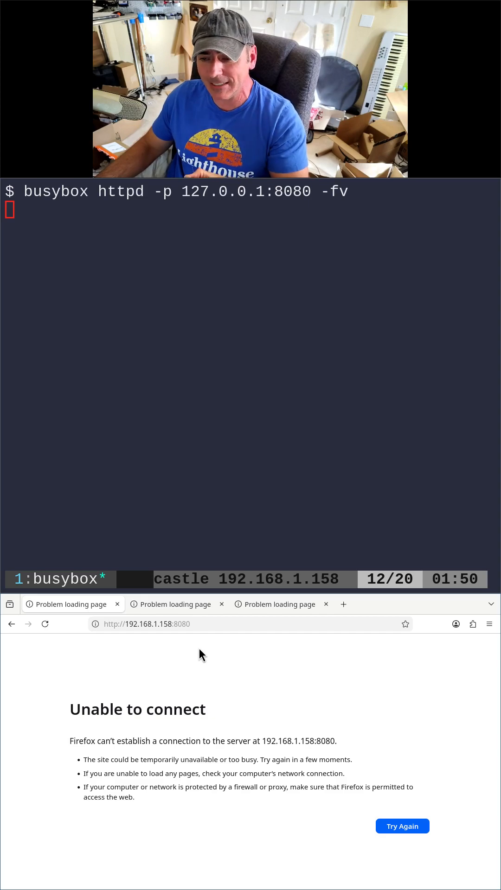
Reload localhost:8080 to get Hello World, logged by the server as a 304 response
left_click(177, 604)
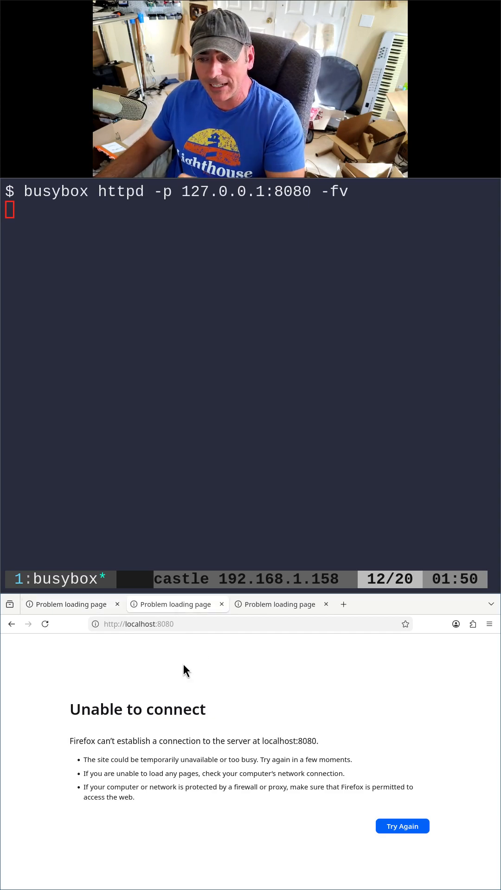
left_click(181, 624)
key("Return")
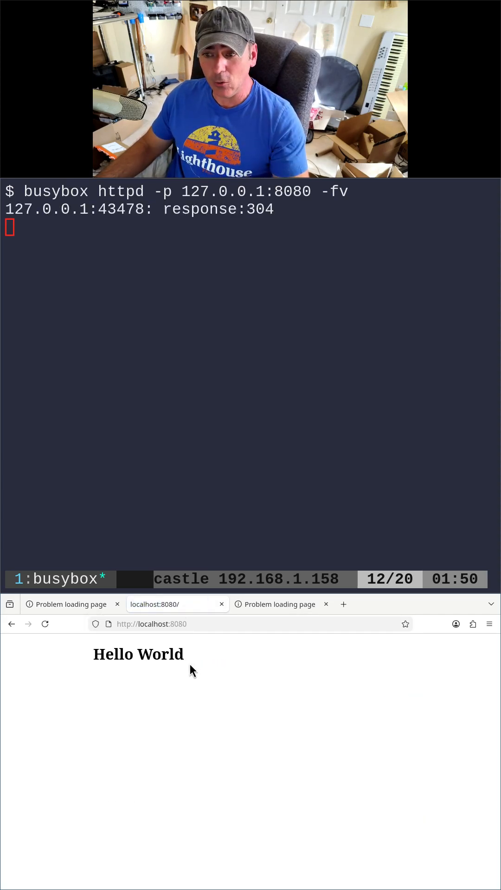
left_click_drag(6, 208, 274, 209)
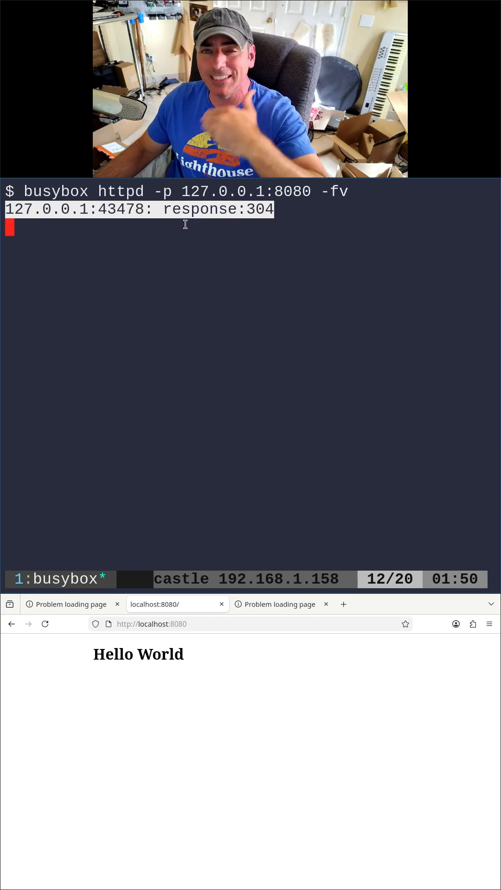
Load 127.0.0.1:8080 to get Hello World from the server as well
left_click(280, 604)
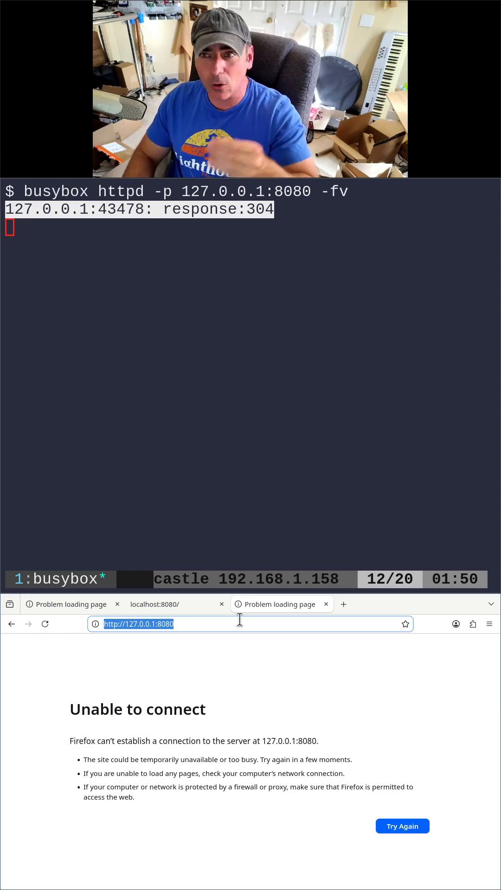
key("Return")
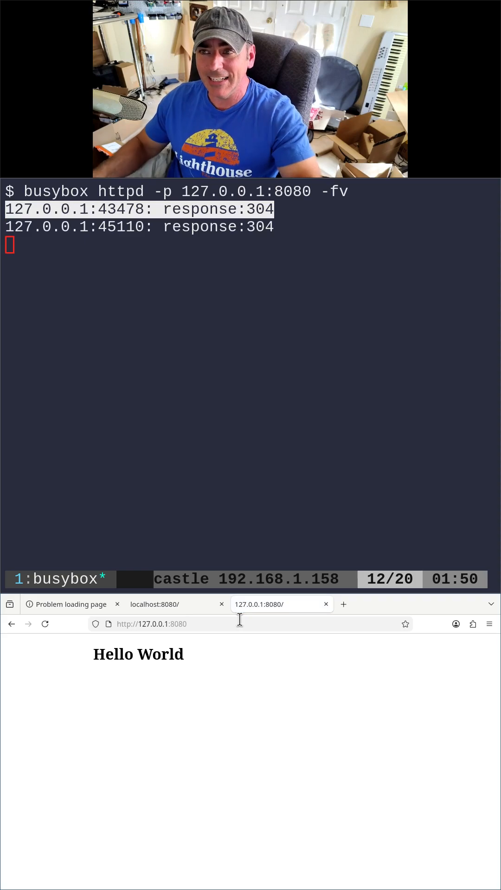